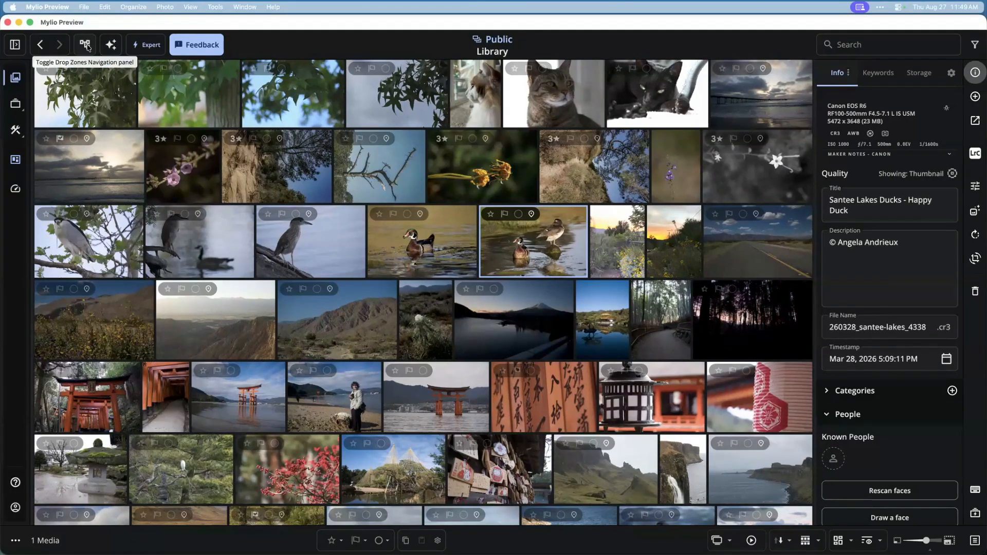
Show the Drop Zones navigation panel beside the photo library.
left_click(88, 46)
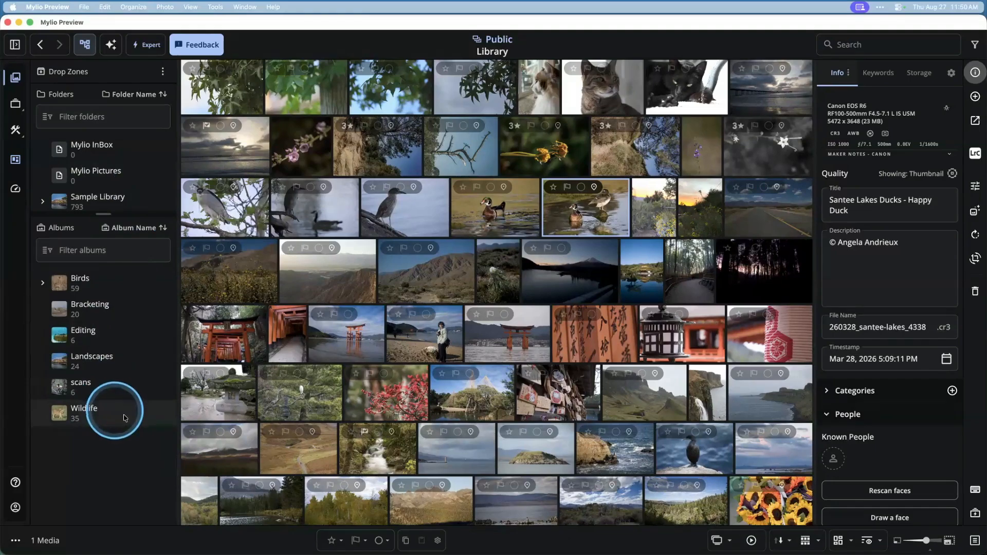
left_click(245, 333)
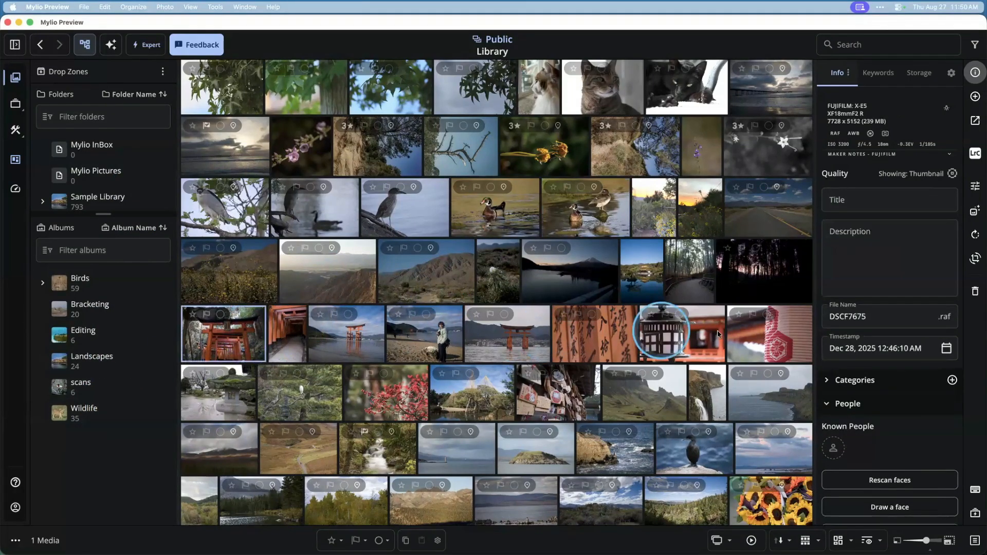
left_click(759, 337, "shift")
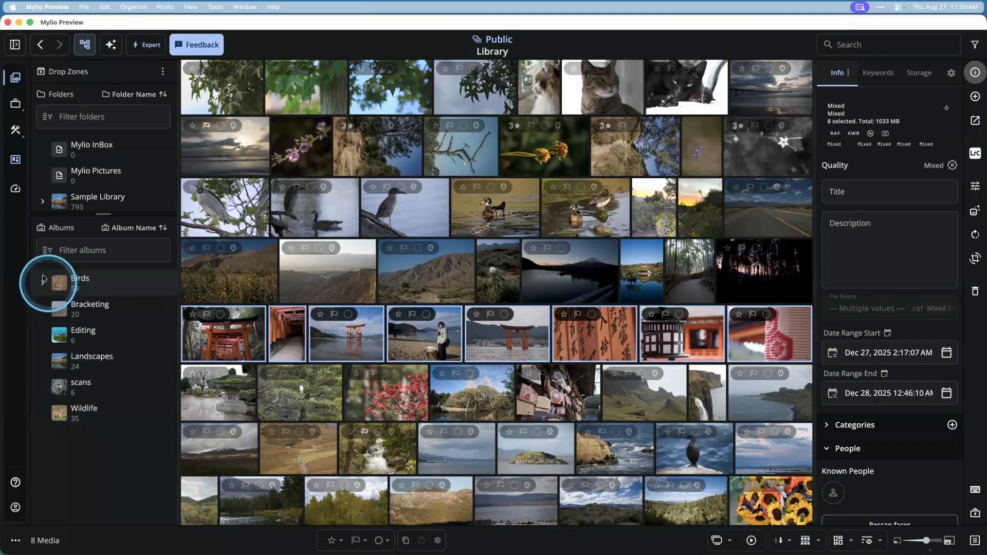
left_click(42, 284)
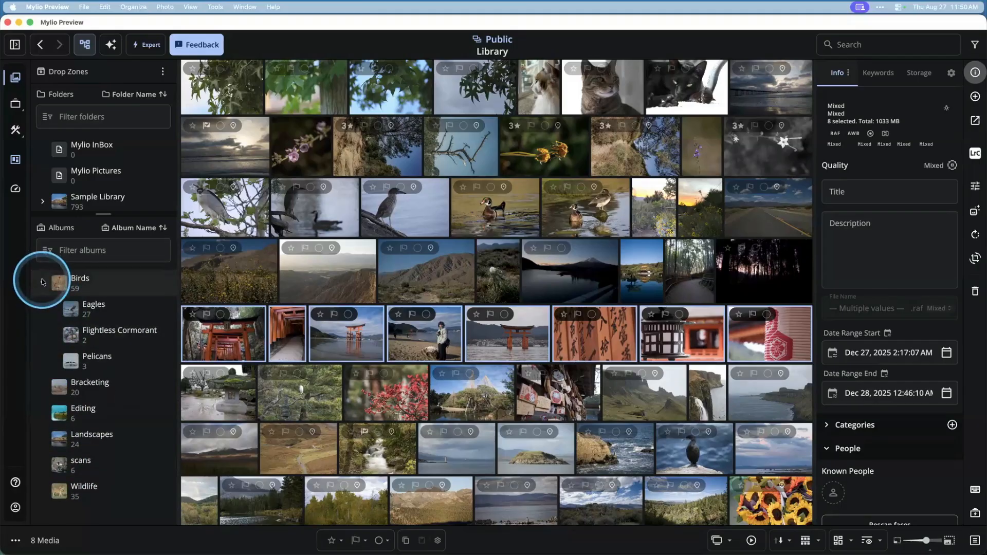
left_click(41, 283)
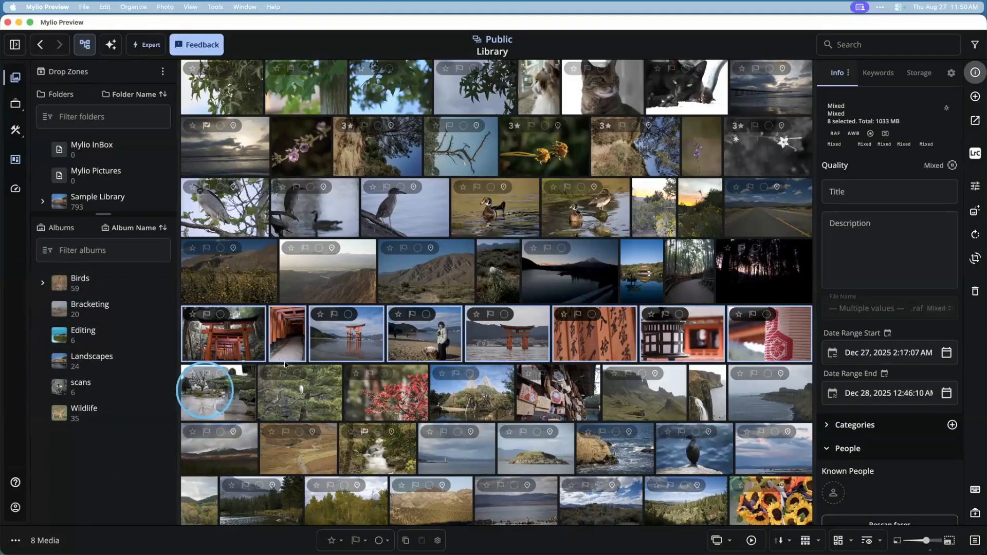
right_click(404, 332)
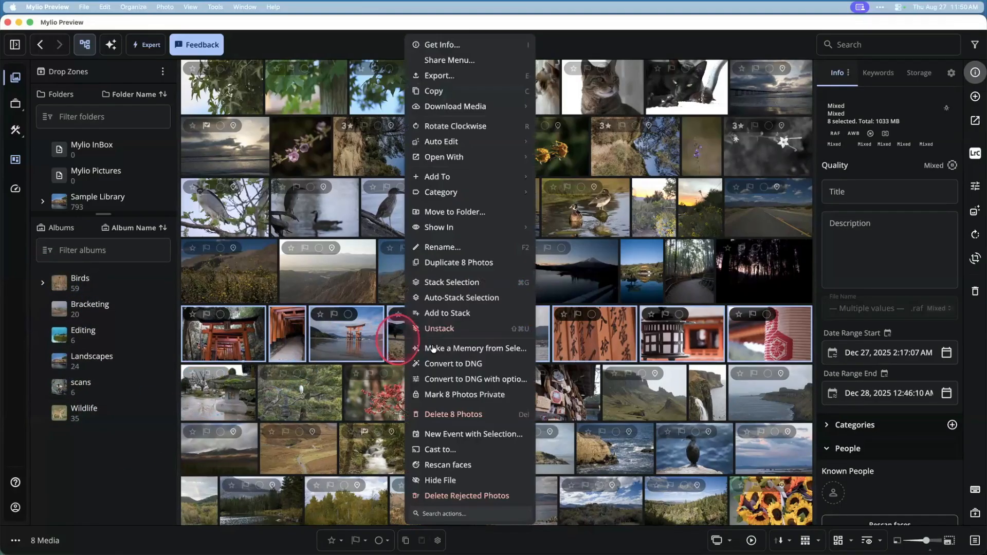
left_click(360, 358)
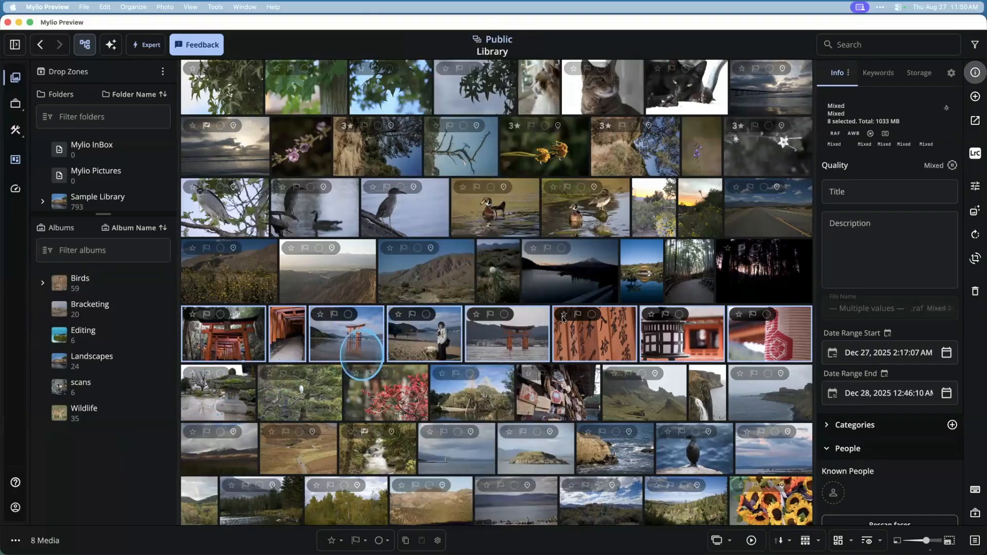
Add the first two red torii gate photos to a new album named Travel, using the selected photo as cover.
left_click(219, 345)
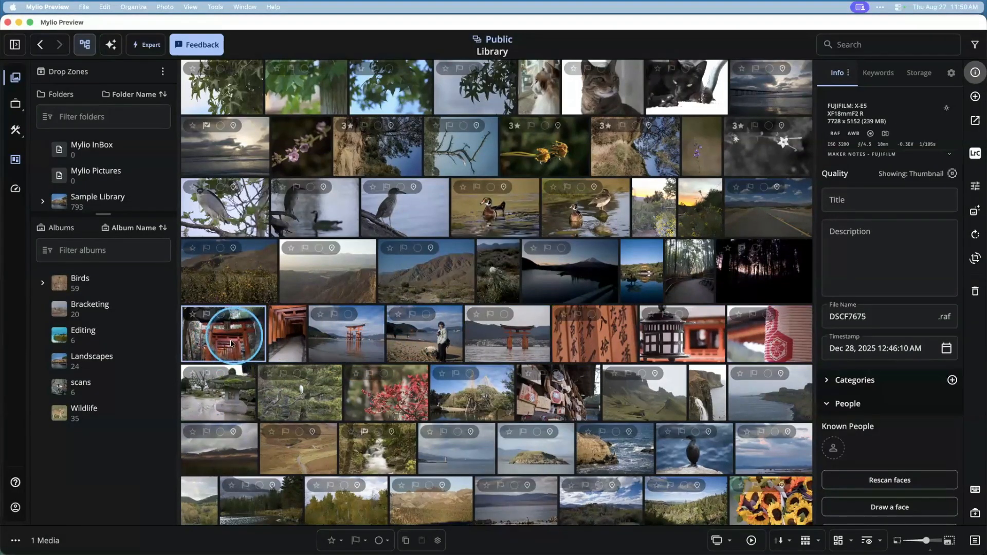
left_click(288, 343, "shift")
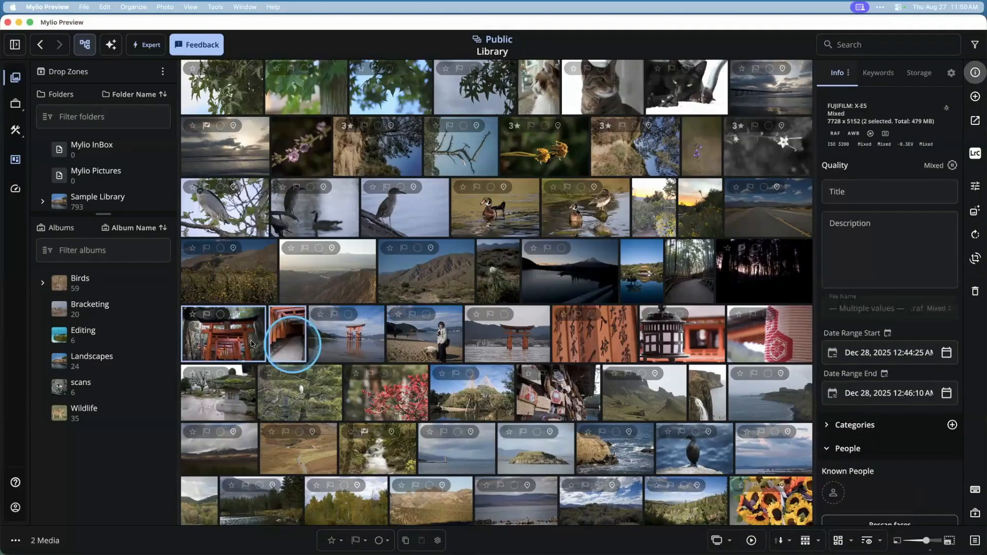
right_click(278, 336)
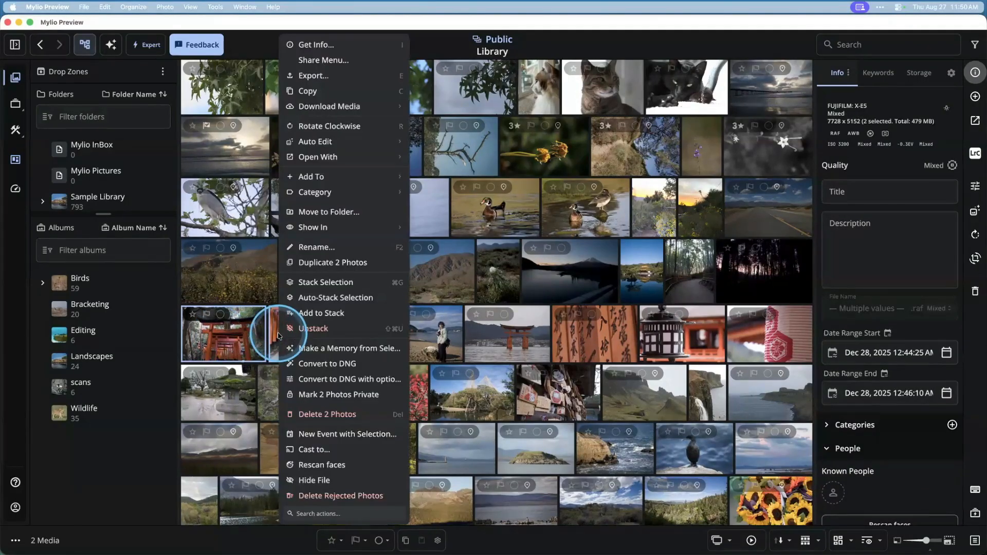
mouse_move(315, 177)
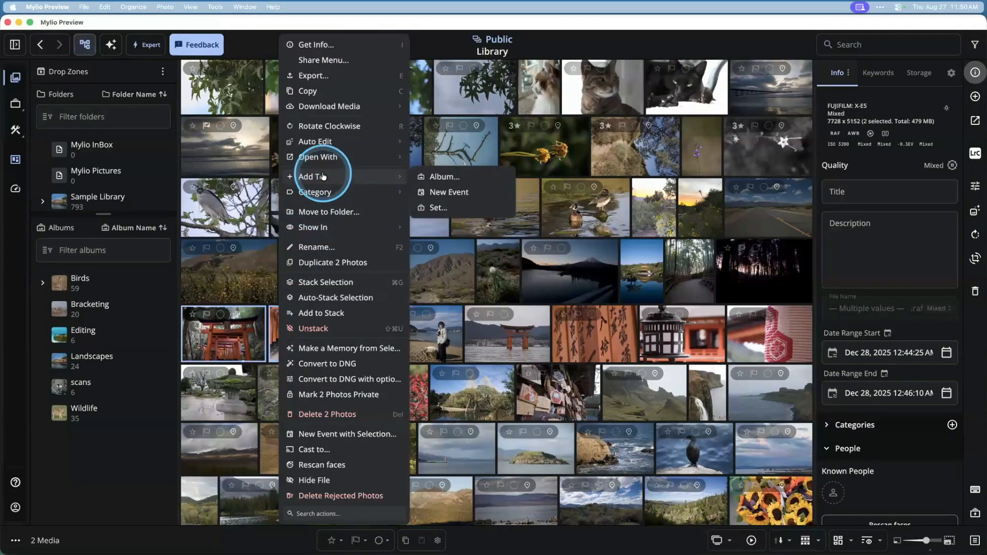
left_click(461, 176)
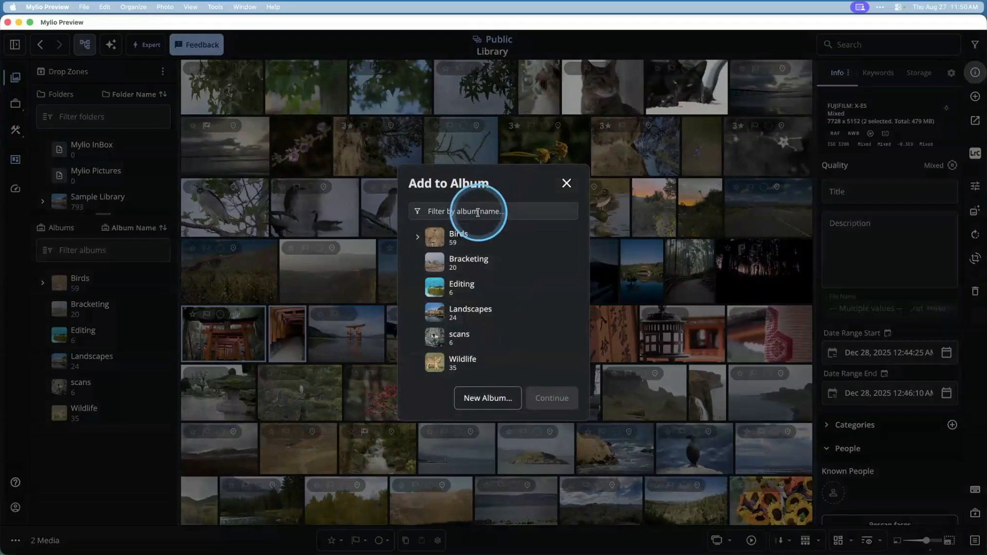
left_click(482, 398)
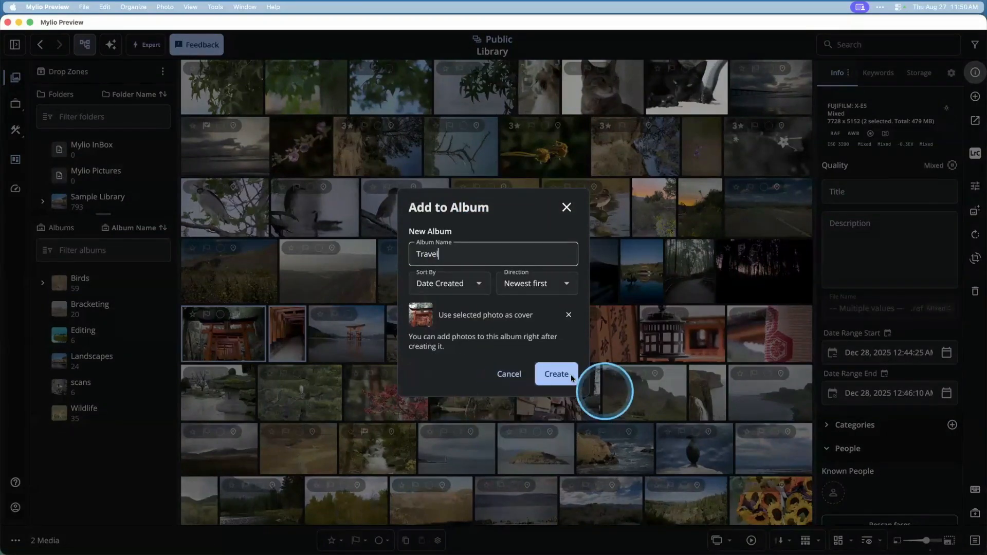
left_click(553, 371)
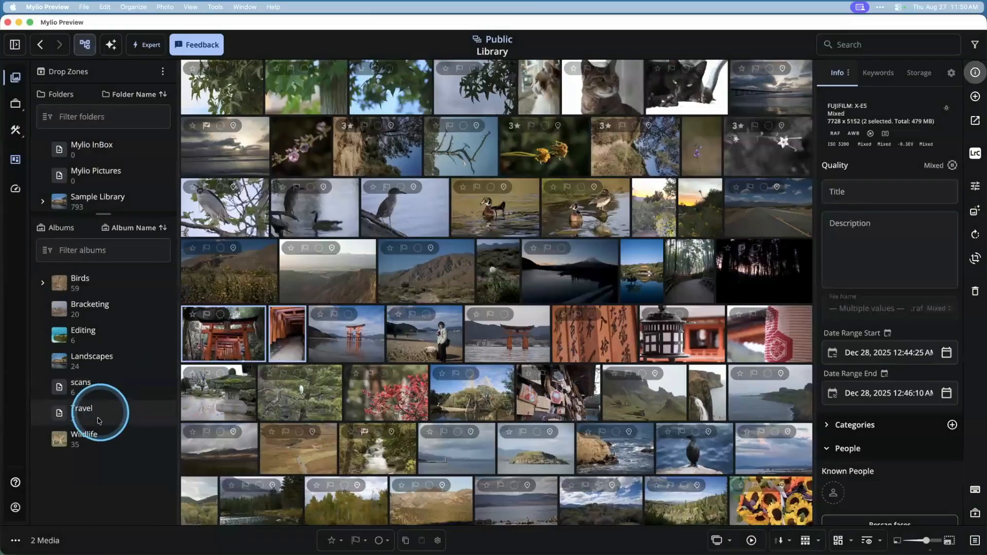
Add the other six Japan photos in the torii gate row to the Travel album through its drop zone.
left_click(350, 333)
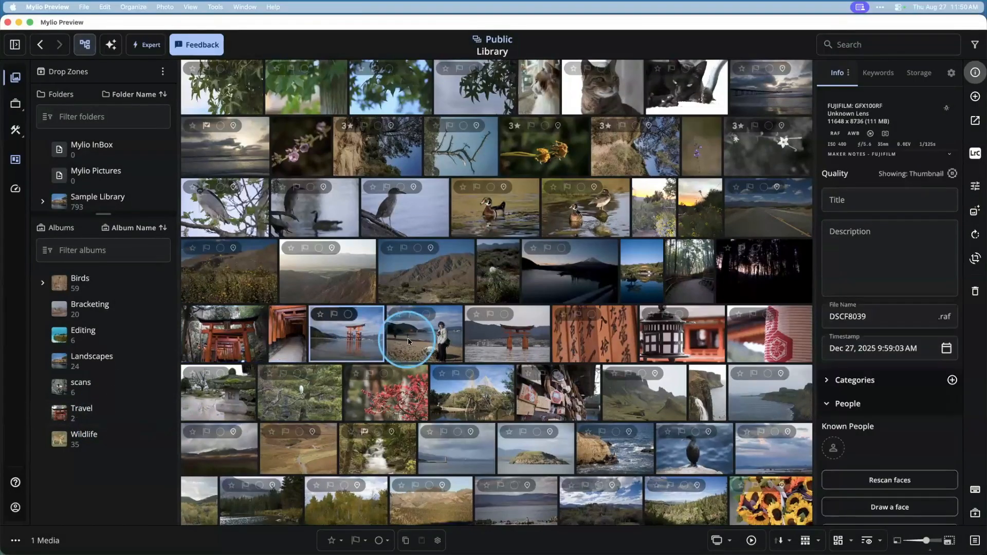
left_click(748, 337, "shift")
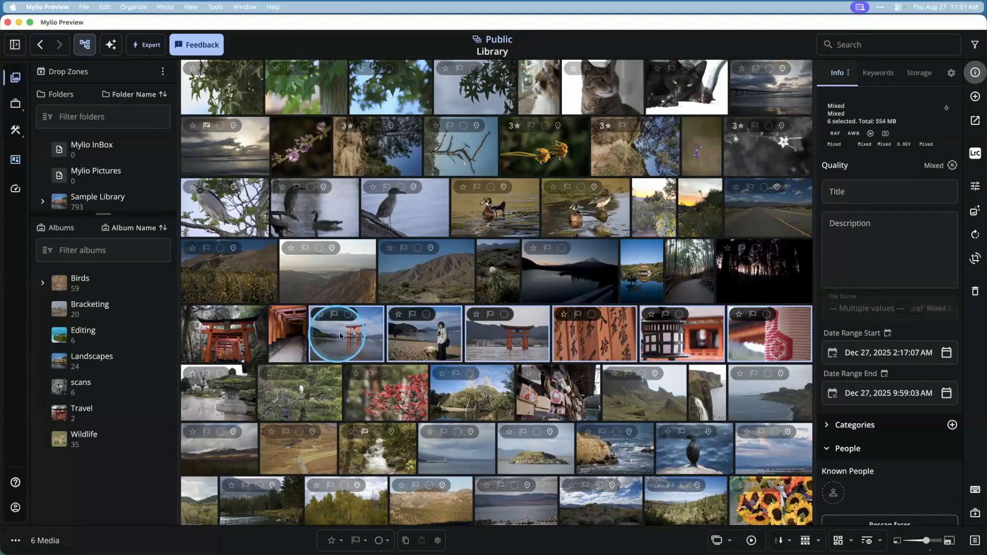
left_click_drag(255, 334, 81, 396)
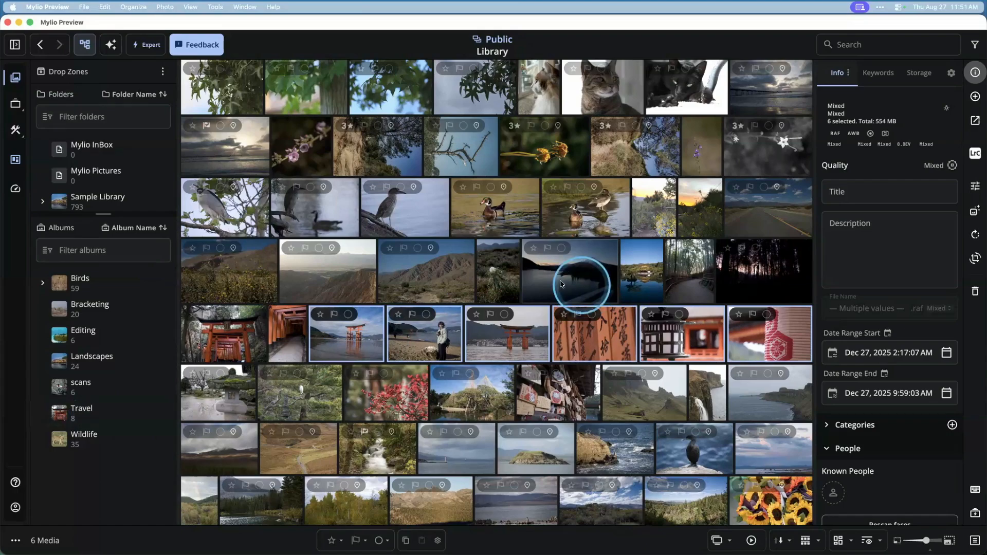
Select the three Lindo Lake bird photos and expand the Sample Library folder in the Drop Zones.
left_click(256, 208)
left_click(414, 206, "shift")
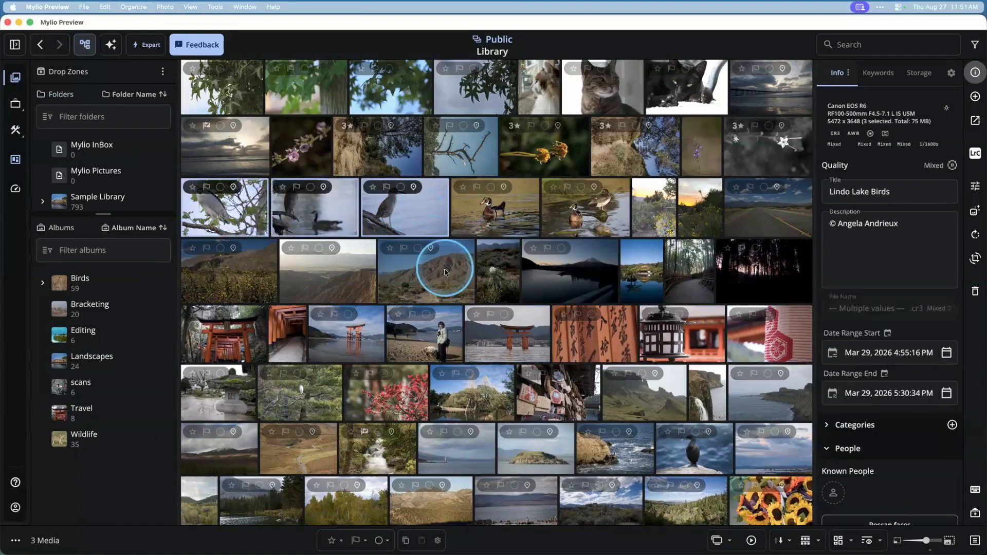
left_click(43, 201)
scroll(49, 194, "down", 5)
Resize the Folders and Albums sections so that all albums and the first Sample Library subfolders fit.
left_click_drag(103, 214, 122, 385)
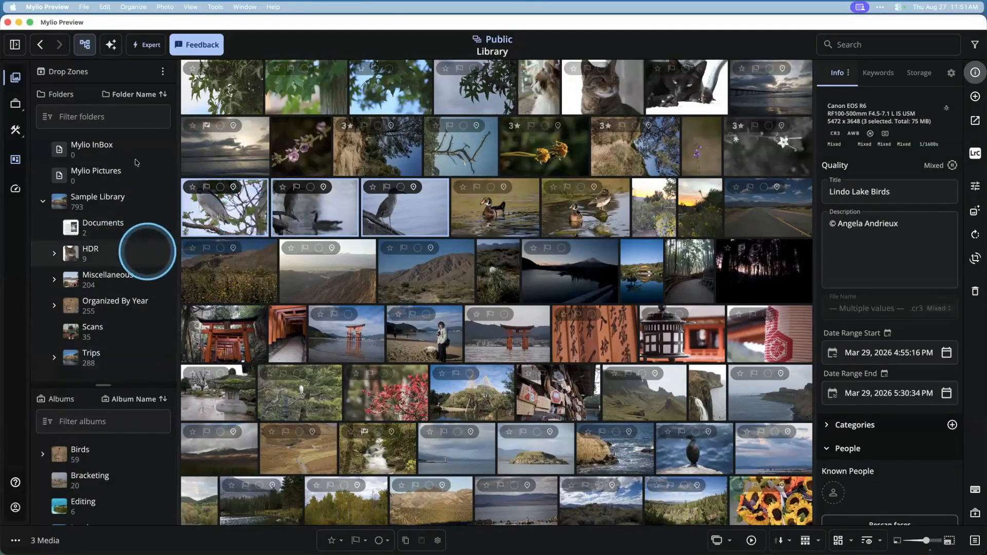
left_click_drag(105, 385, 121, 192)
left_click_drag(112, 228, 110, 282)
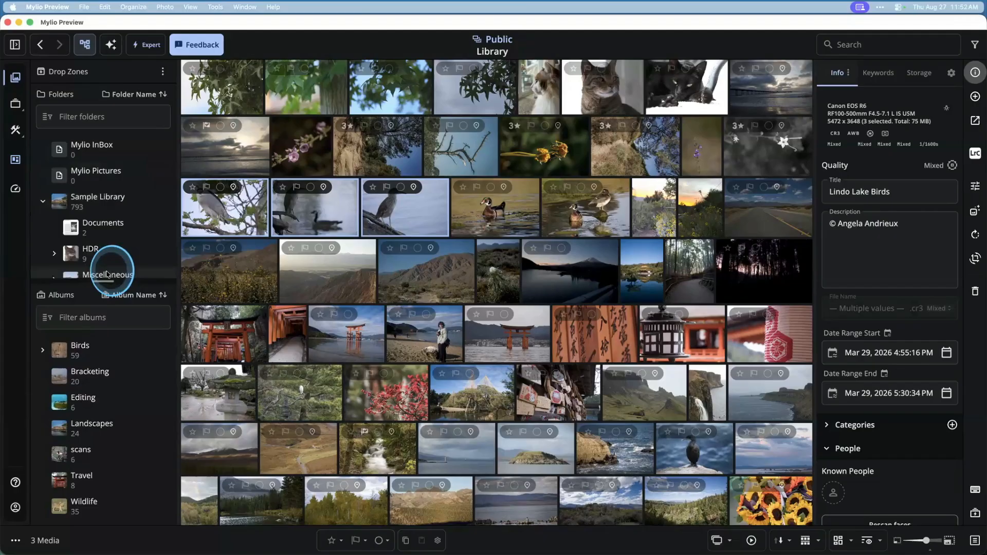
Switch the Drop Zones display to folders only, to albums only, and back to both.
left_click(162, 75)
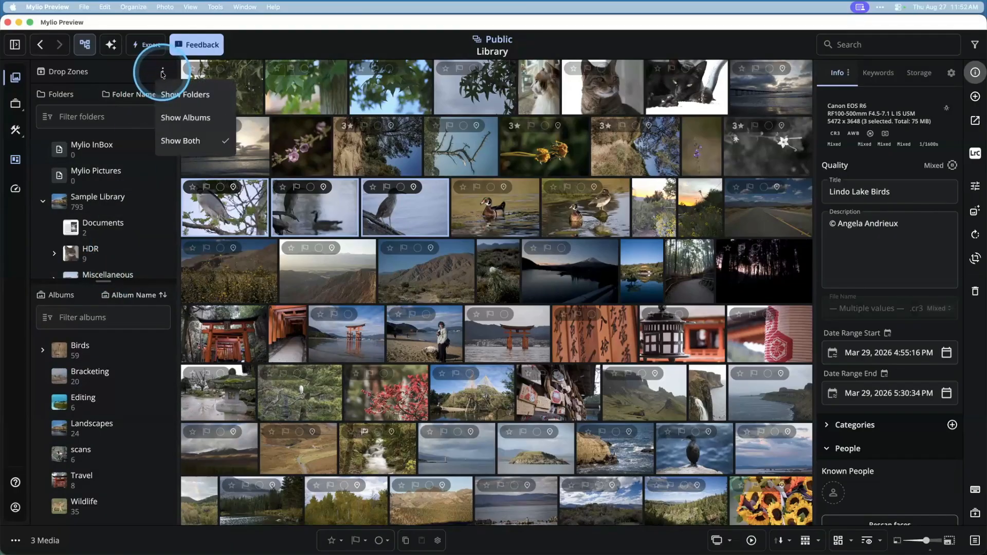
left_click(187, 94)
left_click(165, 76)
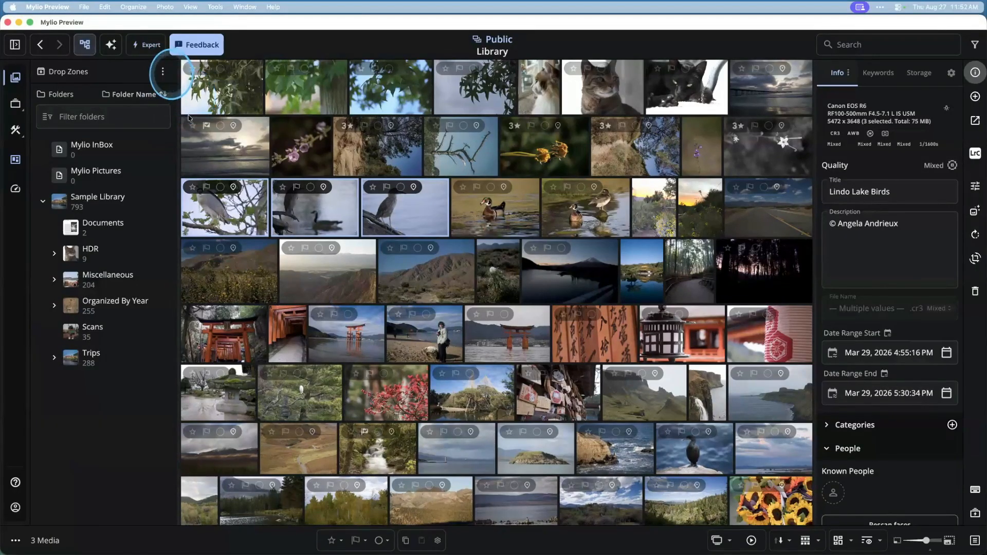
left_click(189, 116)
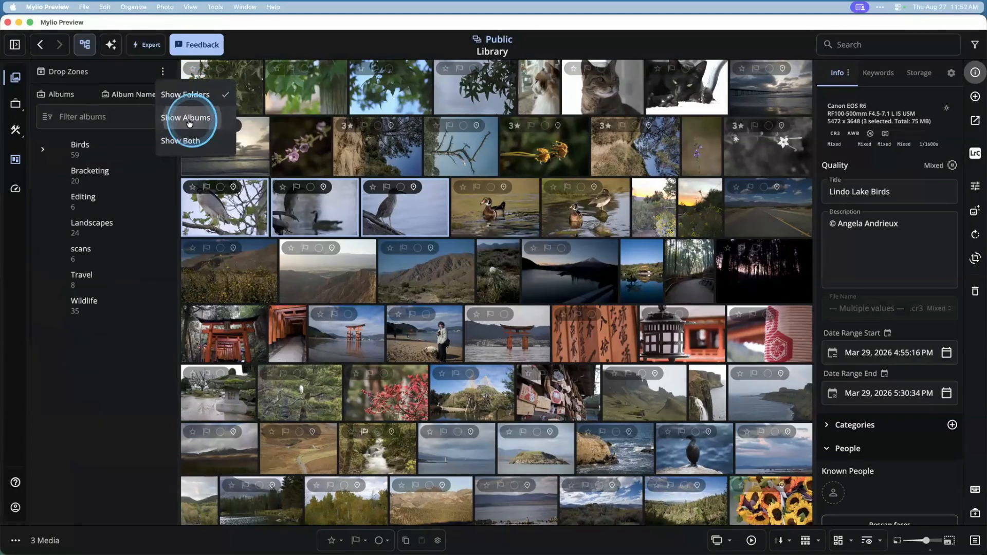
left_click(162, 72)
left_click(178, 140)
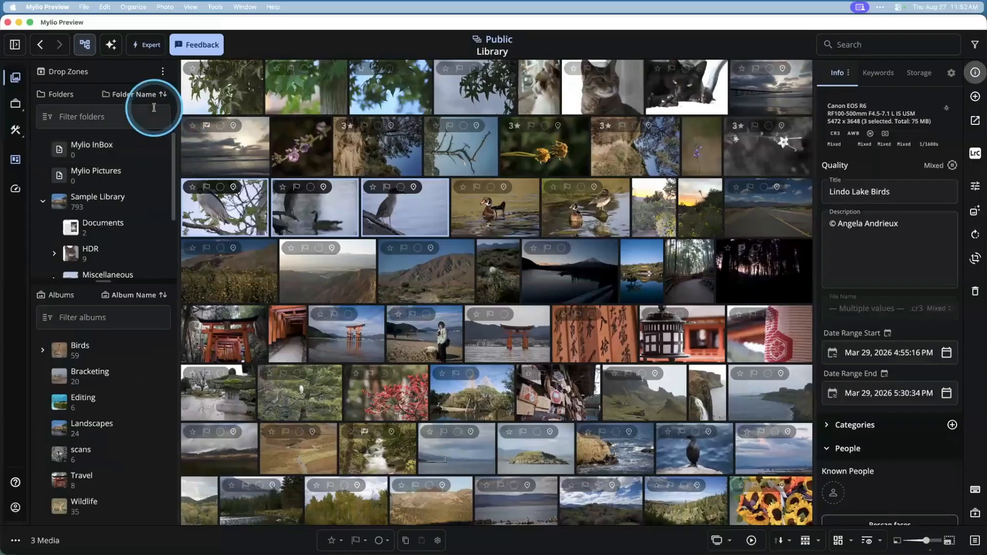
Open the Albums view and look through the Bracketing album and the Videos smart album.
mouse_move(122, 71)
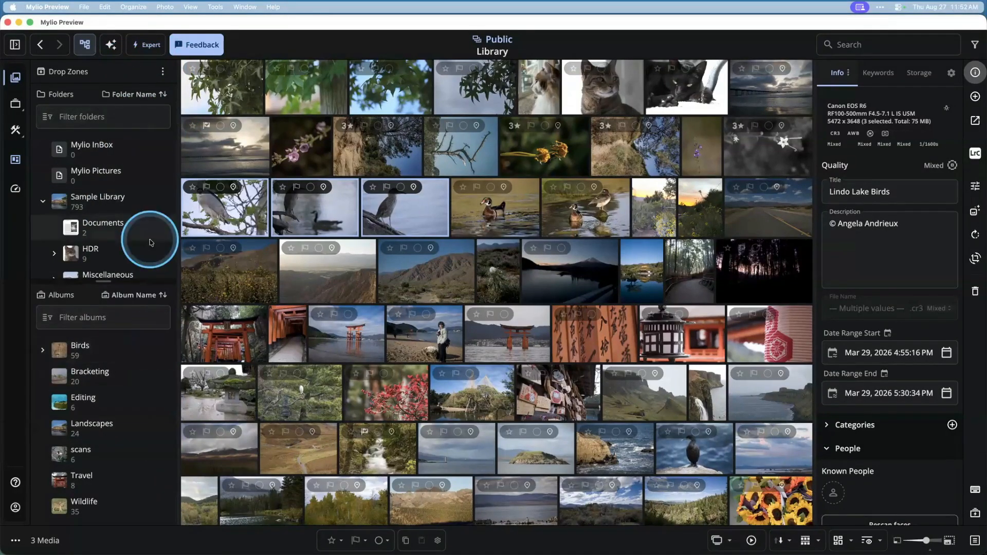
left_click(123, 206)
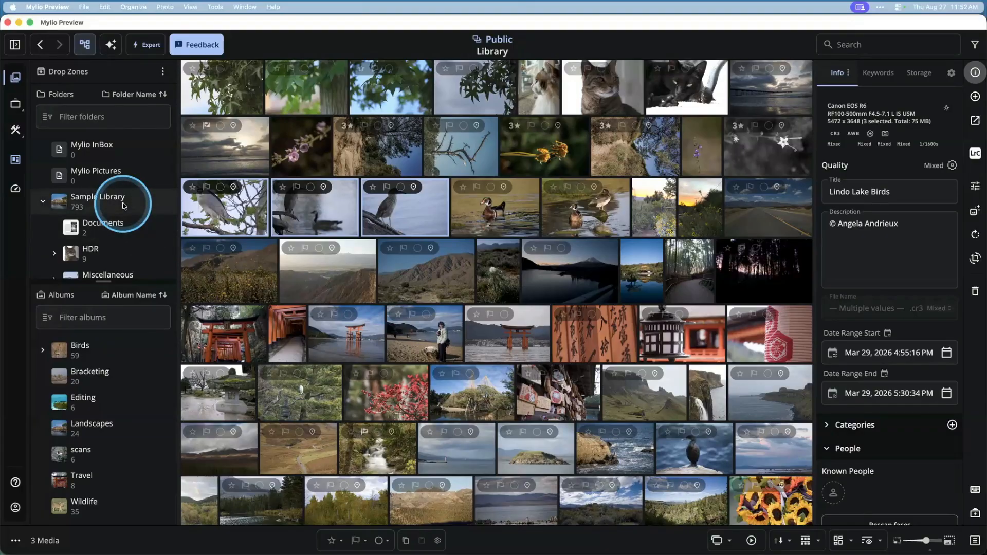
left_click_drag(16, 103, 66, 236)
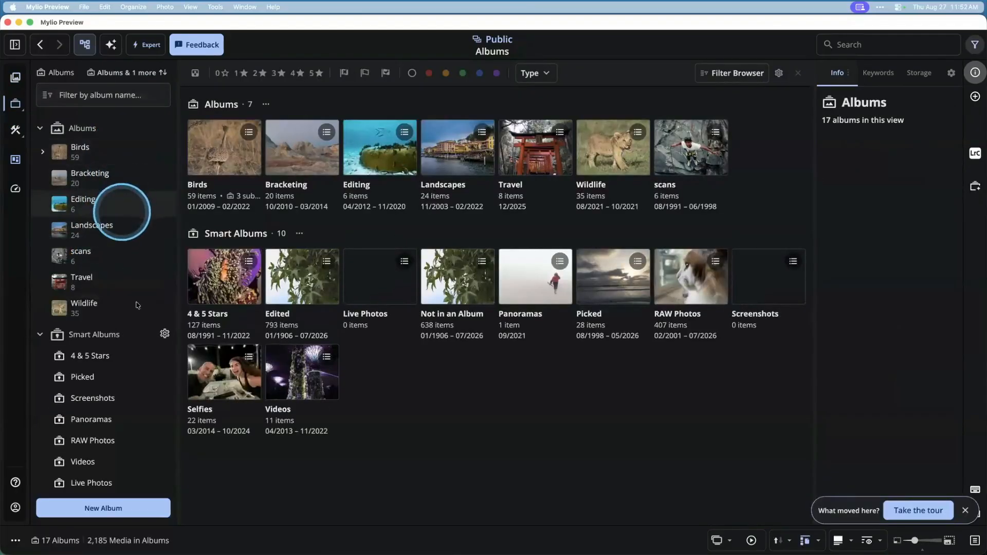
left_click(91, 179)
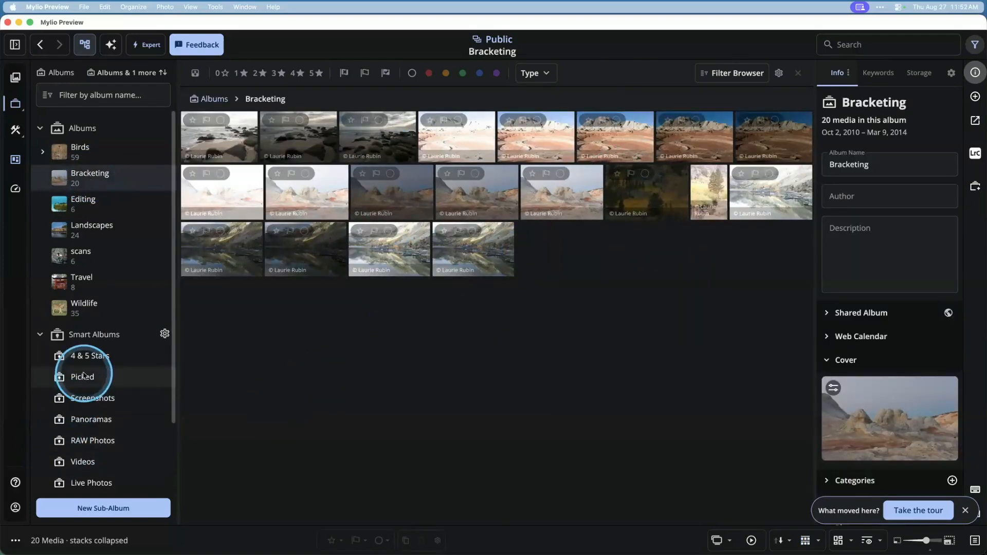
scroll(84, 380, "down", 3)
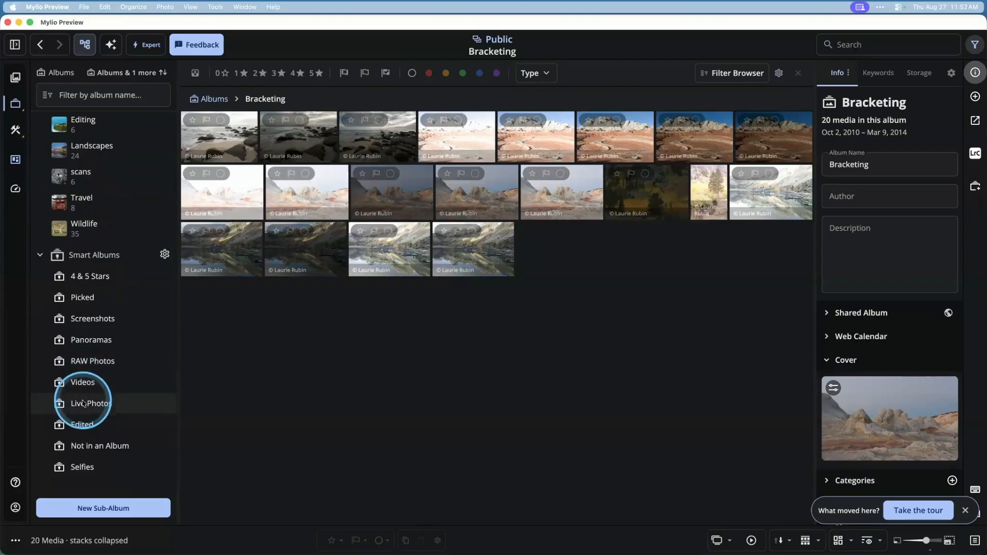
left_click(80, 383)
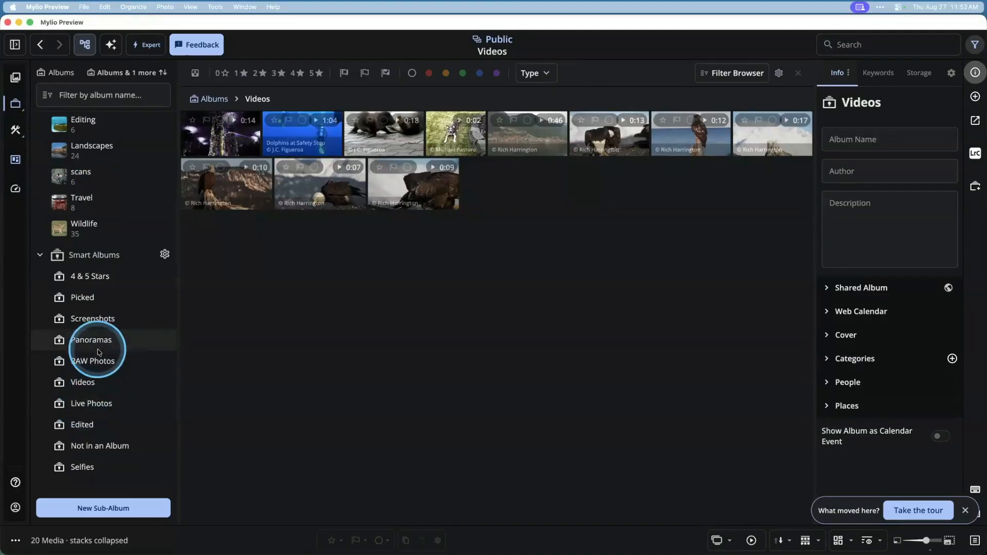
Return to the full photo library and browse further down its photos.
left_click(16, 78)
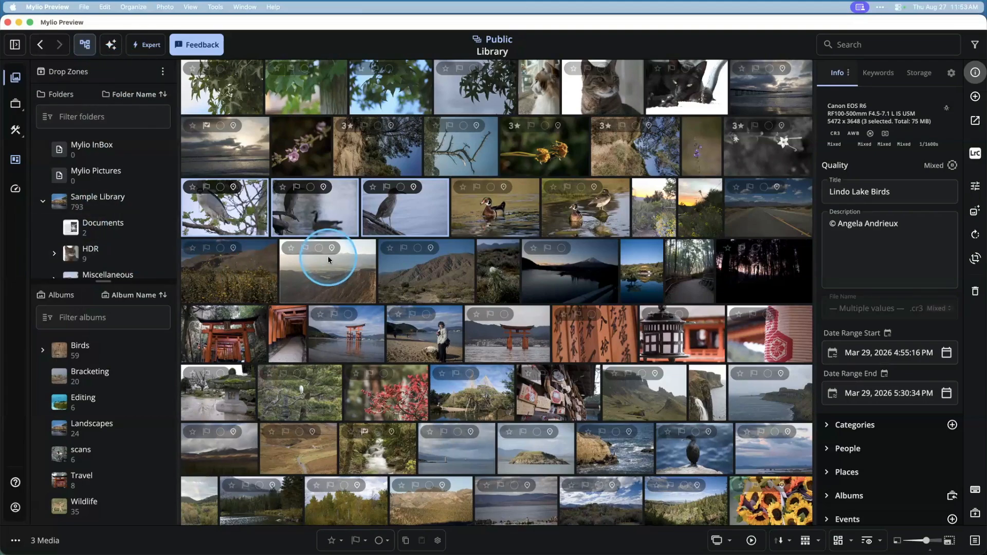
scroll(410, 236, "down", 3)
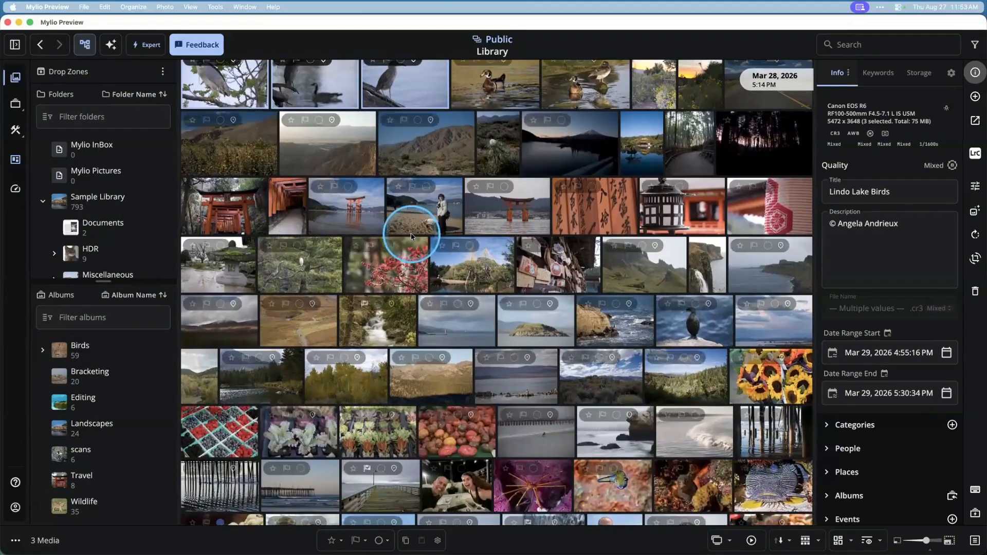